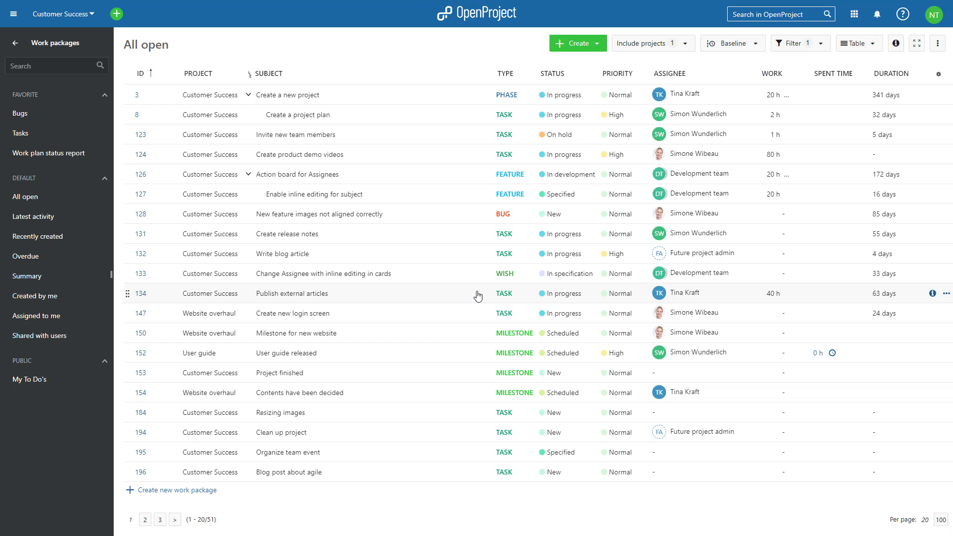
pyautogui.doubleClick(383, 155)
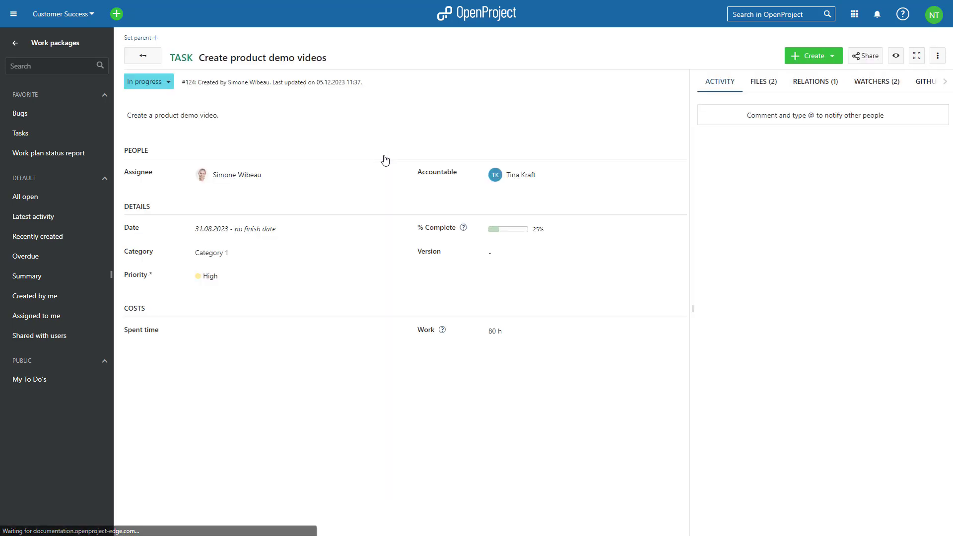
pyautogui.click(865, 56)
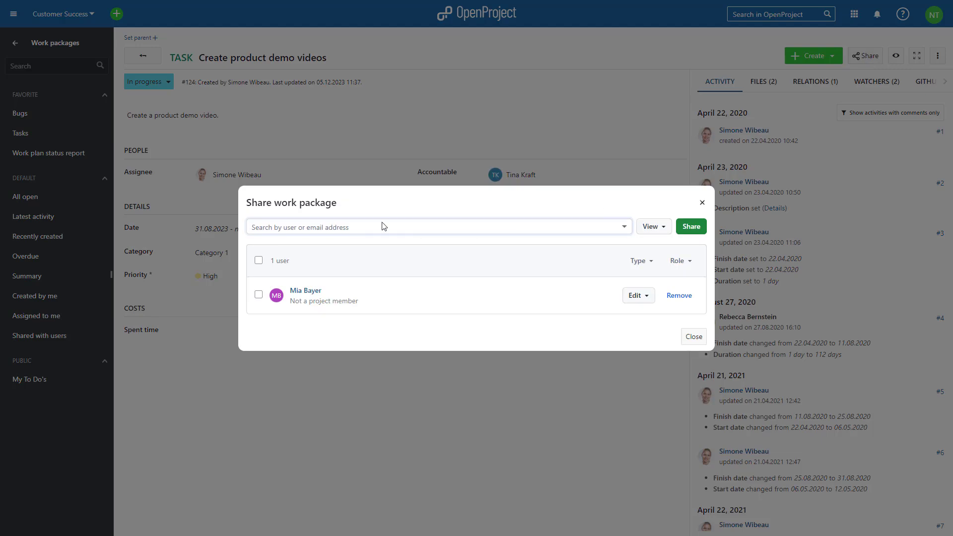
pyautogui.write('Tina')
pyautogui.click(353, 238)
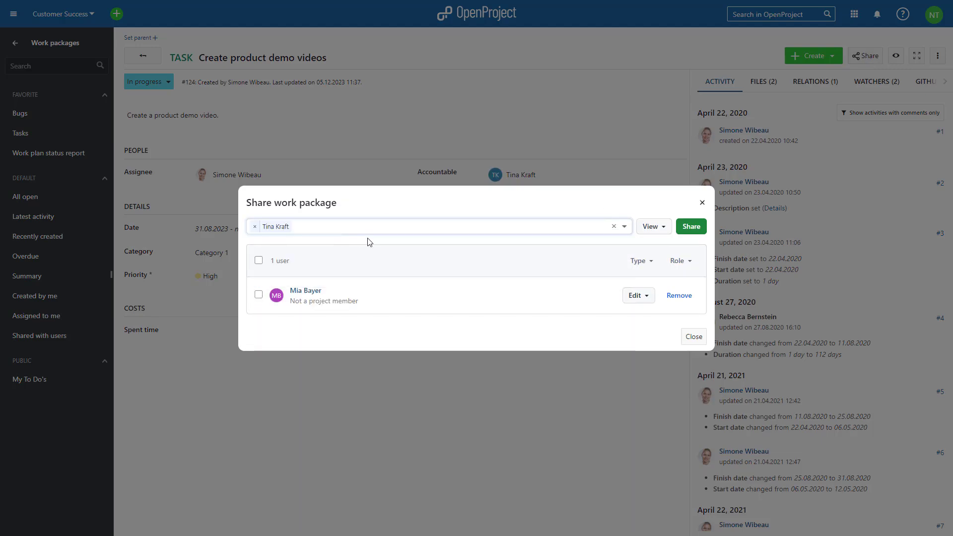
pyautogui.click(655, 226)
pyautogui.click(650, 246)
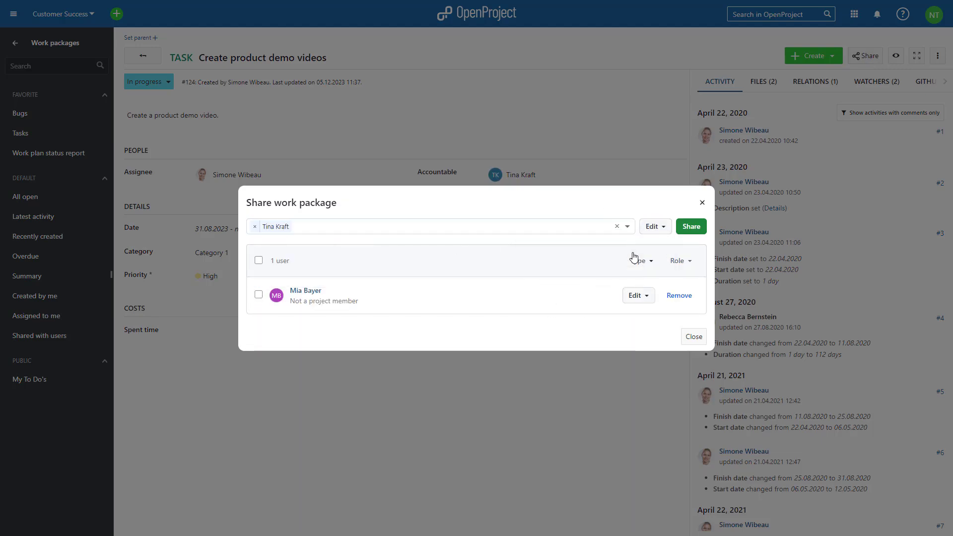
pyautogui.click(690, 229)
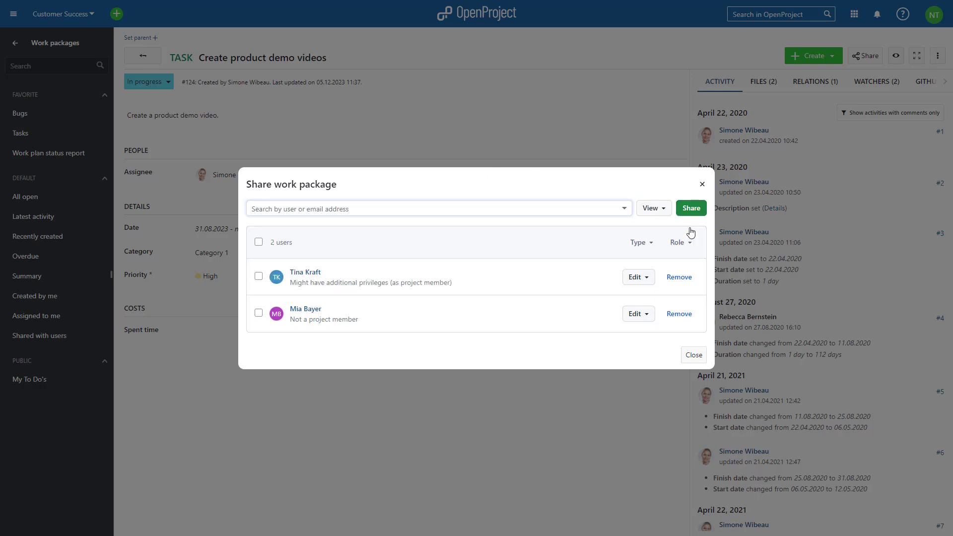
pyautogui.click(691, 355)
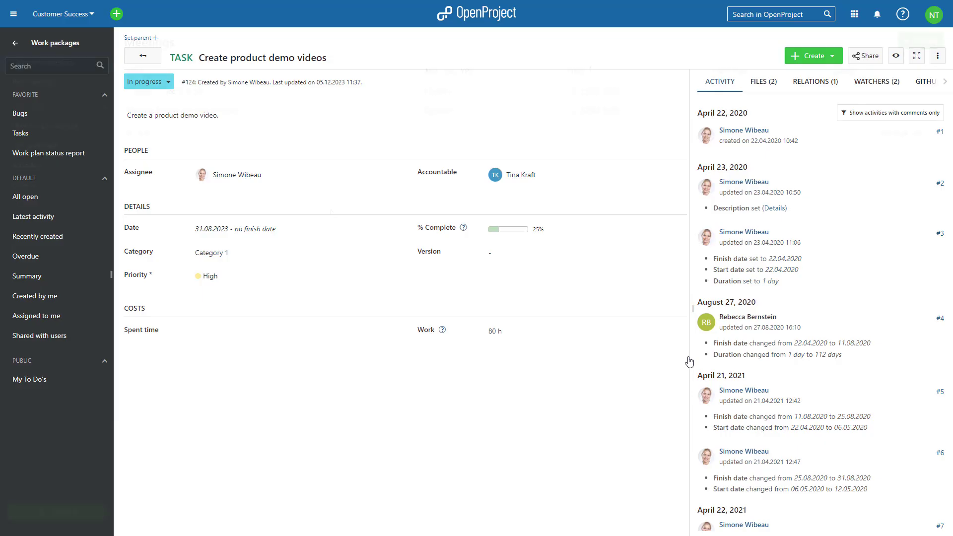
pyautogui.click(180, 94)
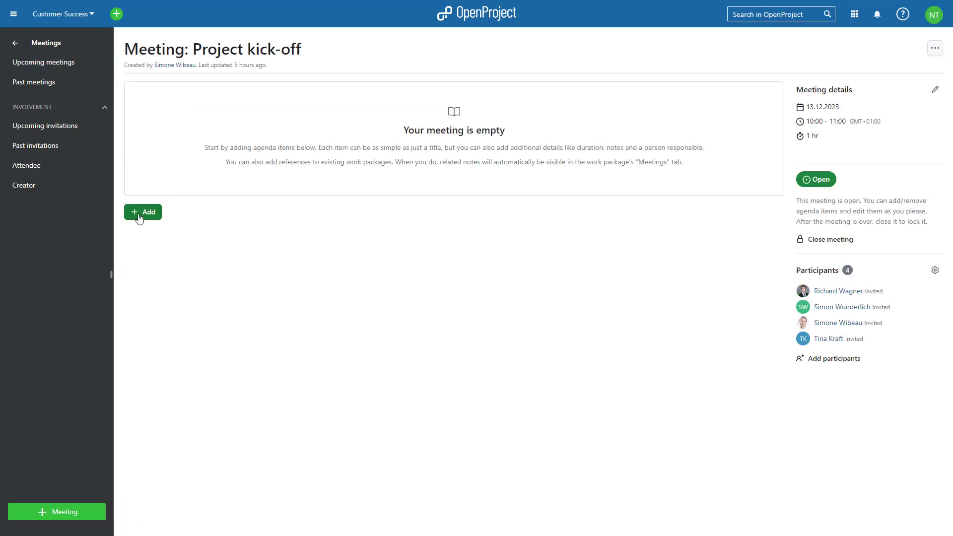
# Add the Create a project plan task to the agenda with a 60-minute duration
pyautogui.click(139, 218)
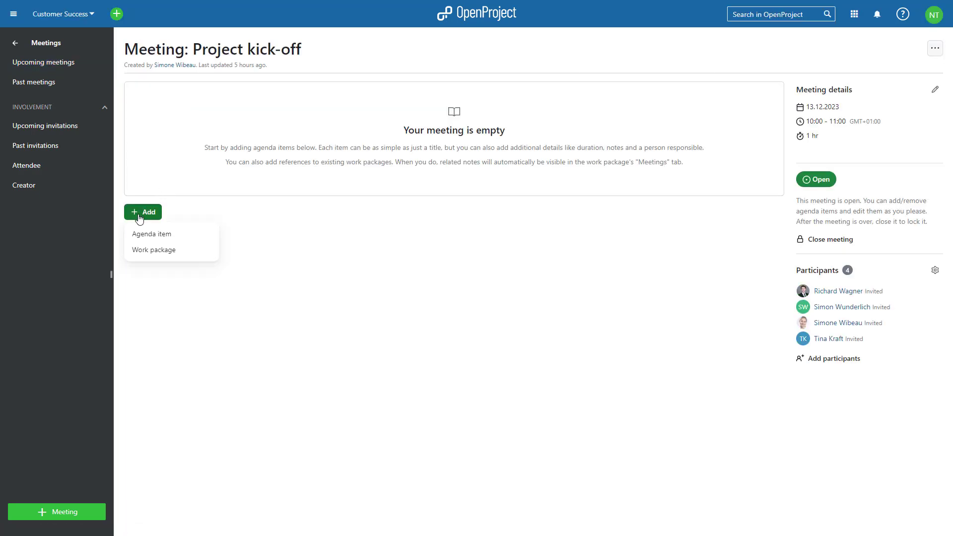
pyautogui.click(159, 250)
pyautogui.click(209, 213)
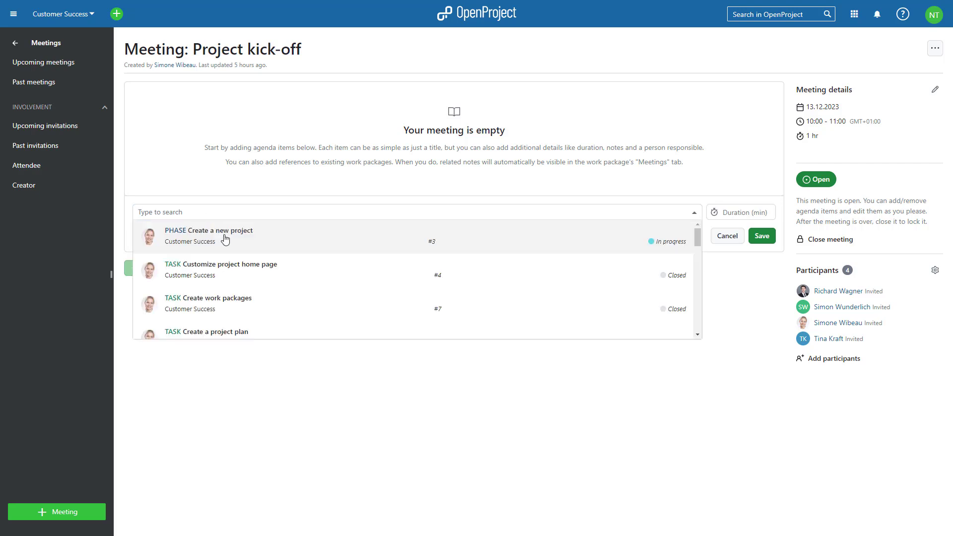
pyautogui.scroll(-2, 234, 276)
pyautogui.click(233, 287)
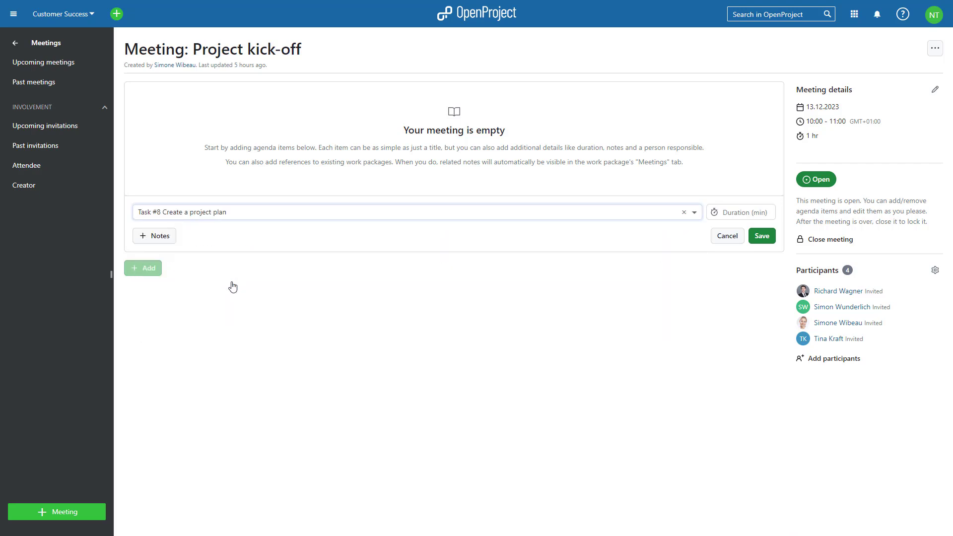
pyautogui.click(750, 211)
pyautogui.write('60')
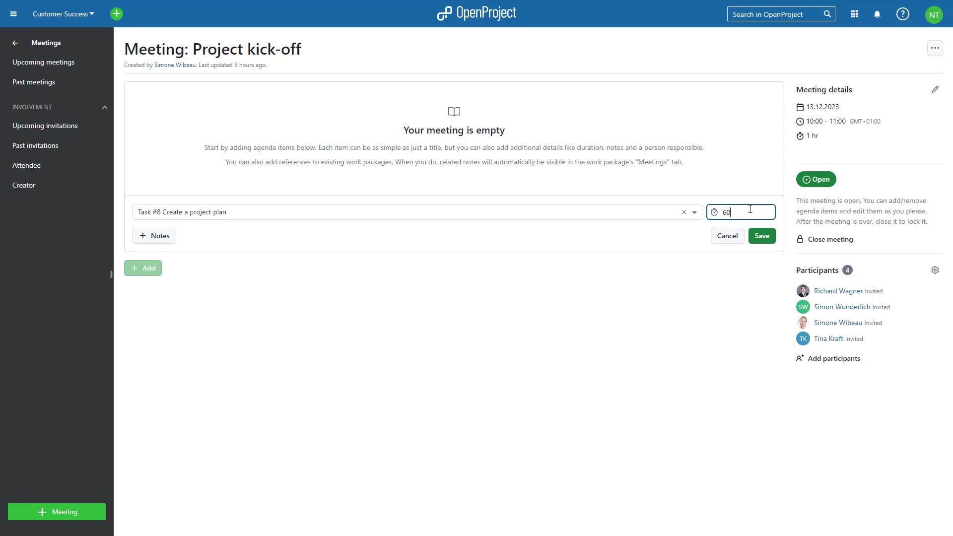
pyautogui.click(762, 236)
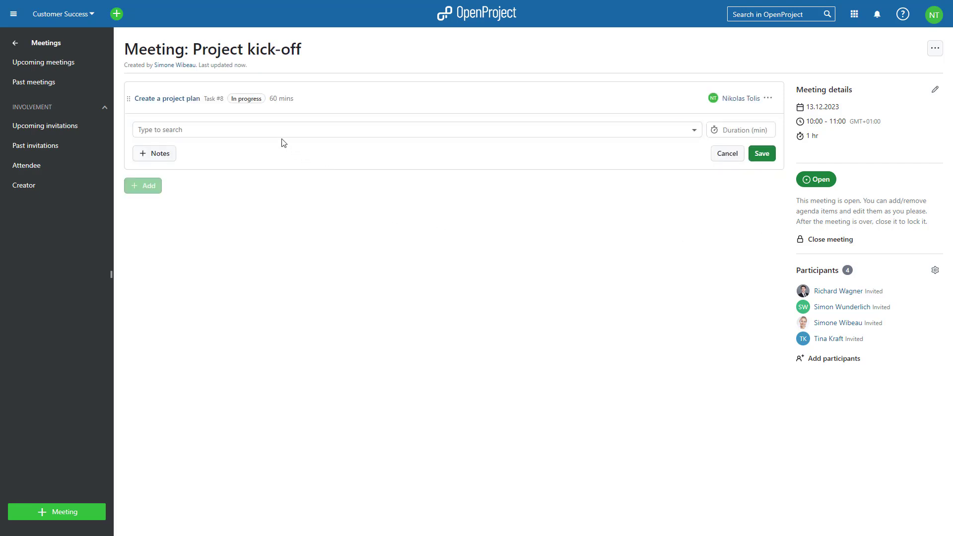
# Add the Create a new project phase for 30 minutes and move it to the top
pyautogui.click(279, 138)
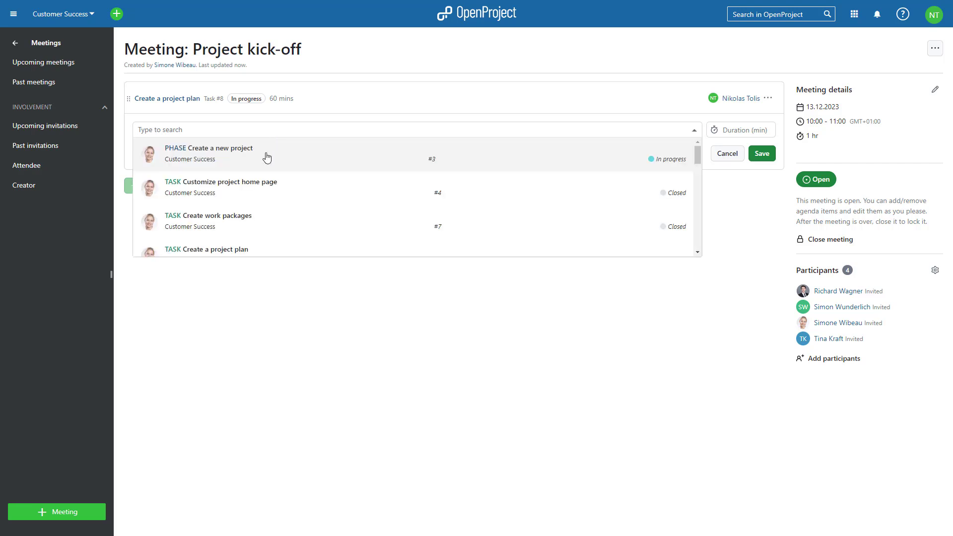
pyautogui.click(266, 156)
pyautogui.click(749, 133)
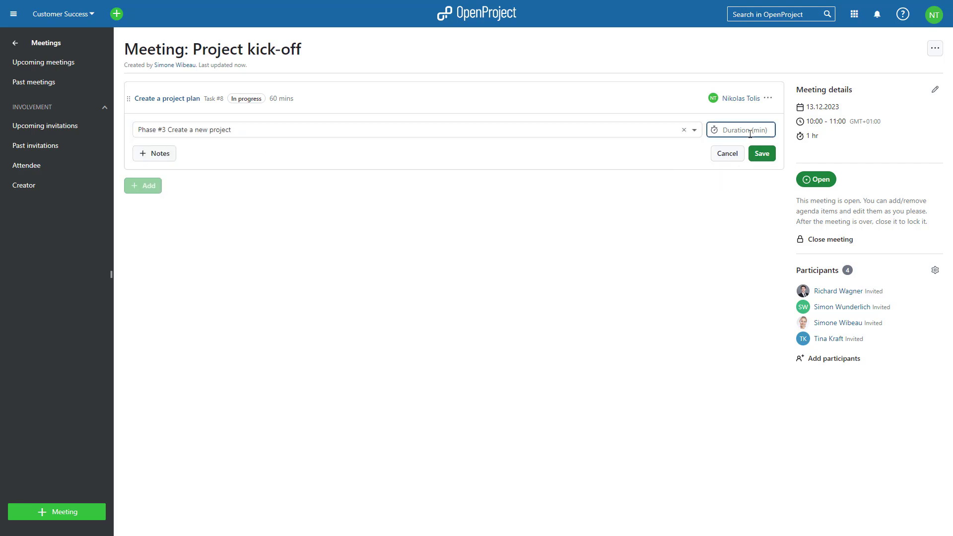
pyautogui.write('30')
pyautogui.click(761, 153)
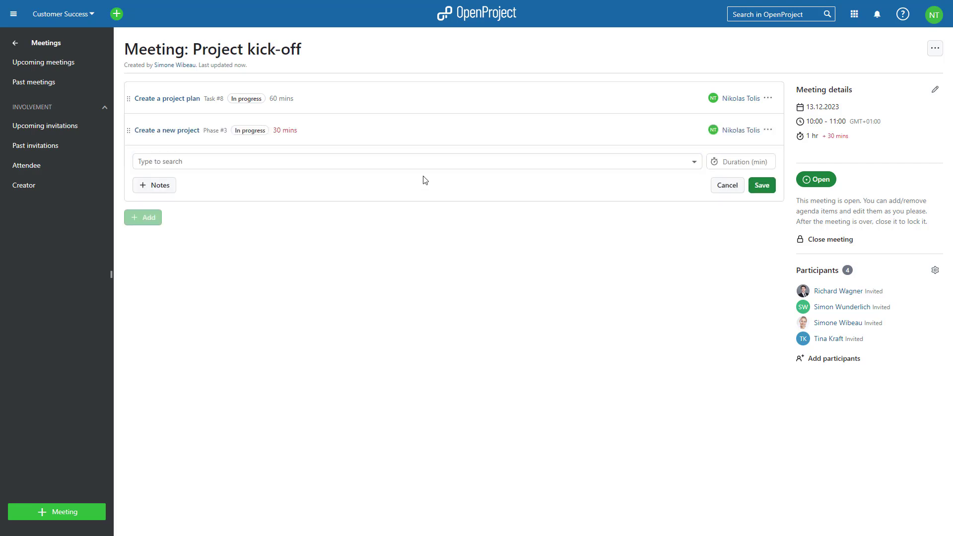
pyautogui.moveTo(129, 130); pyautogui.dragTo(127, 91)
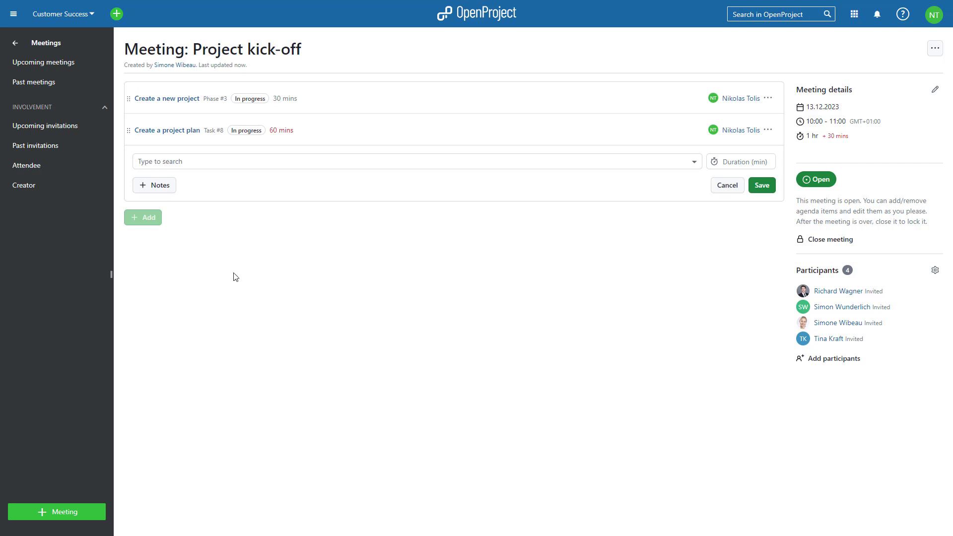
# Show the Create product demo videos task's details beside the All open work packages list
pyautogui.click(13, 45)
pyautogui.click(66, 79)
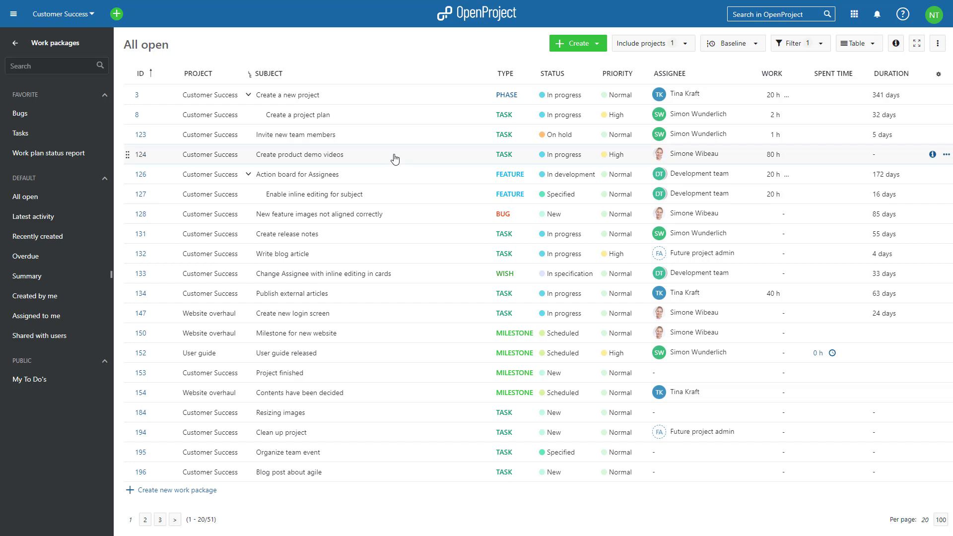
pyautogui.click(514, 152)
pyautogui.click(897, 45)
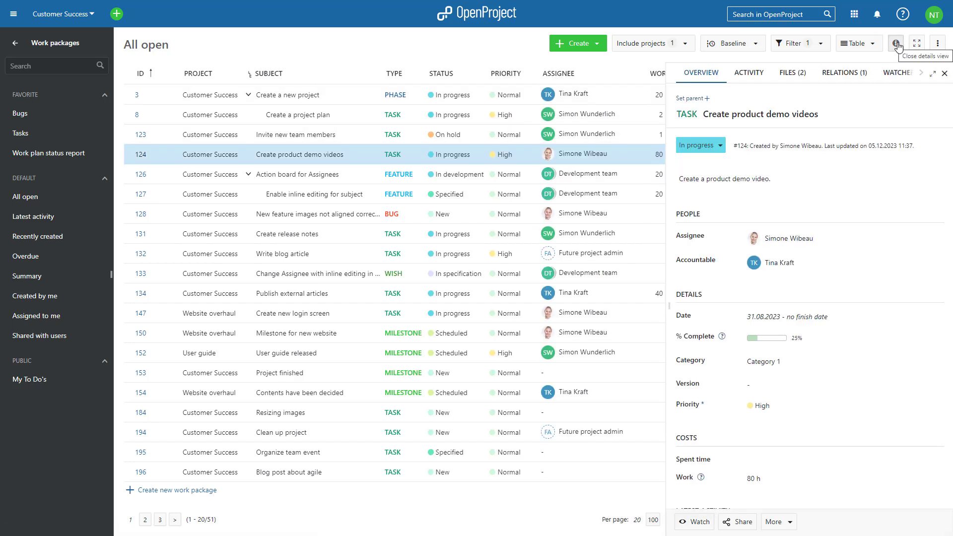
# Log in to SharePoint storage from the task's Files tab, then open the SharePoint library
pyautogui.click(793, 75)
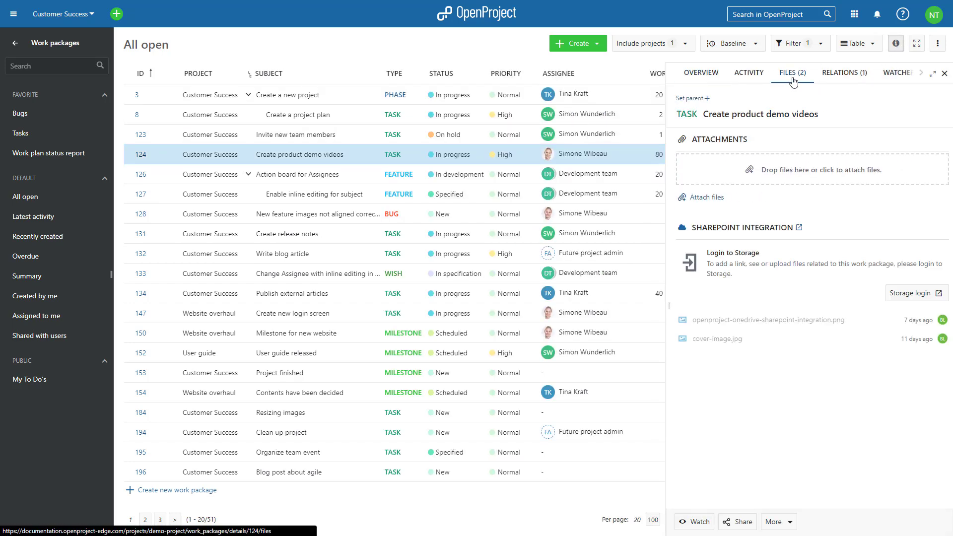
pyautogui.click(919, 297)
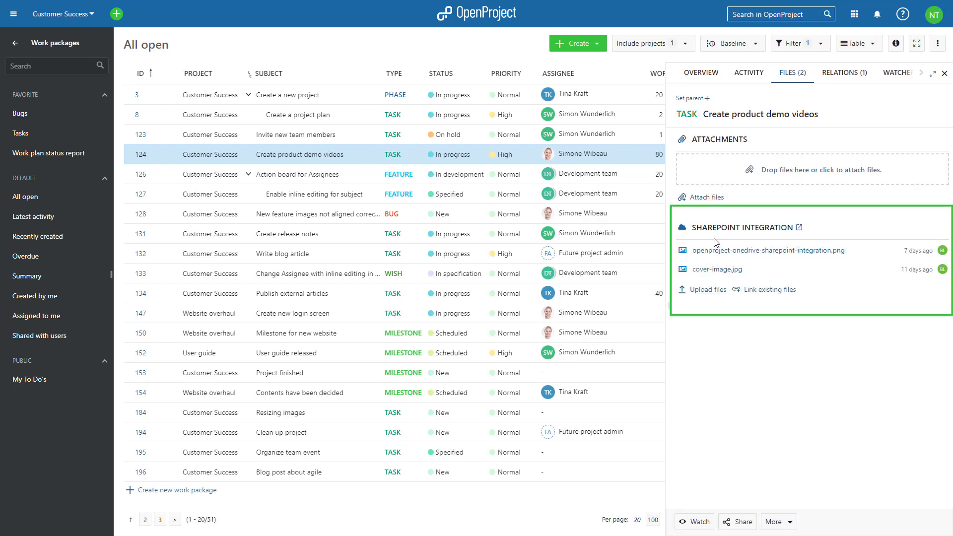
pyautogui.click(16, 43)
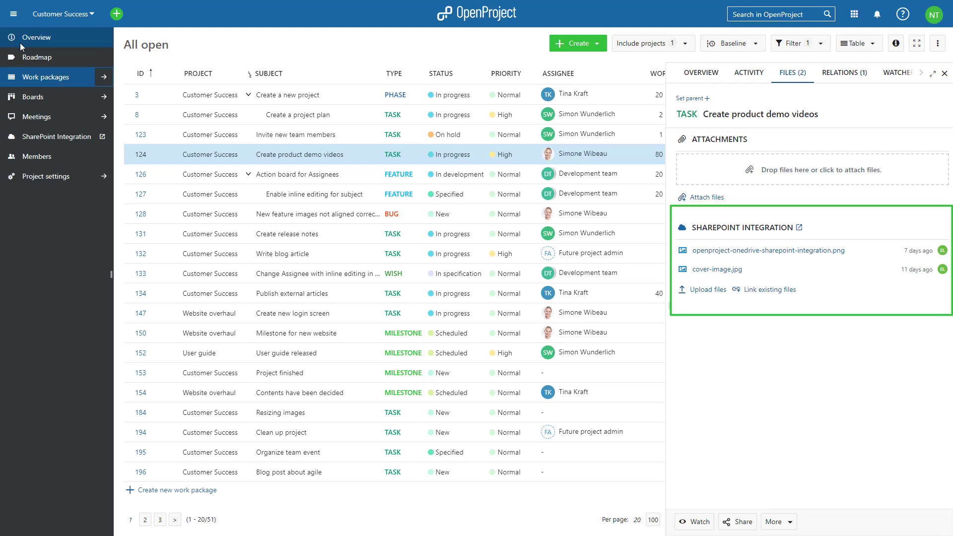
pyautogui.click(58, 137)
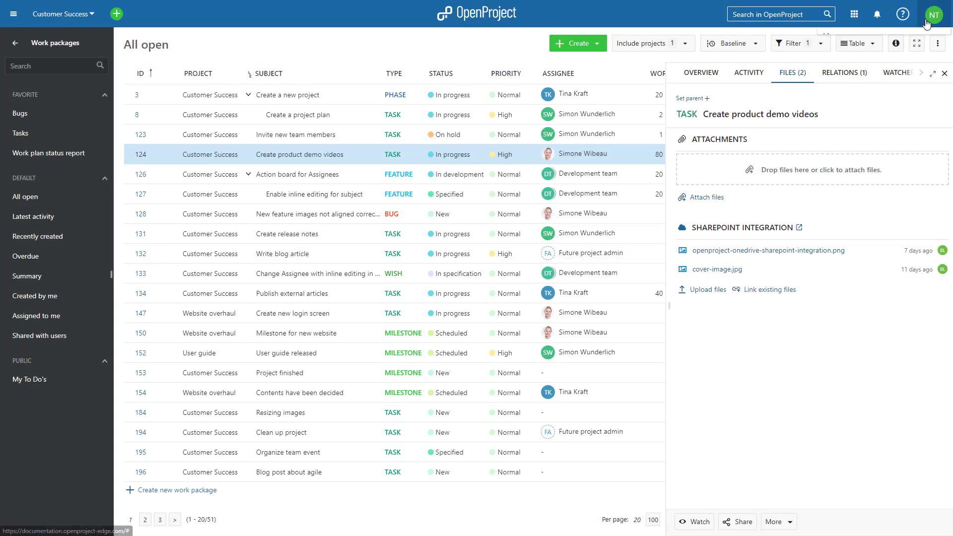
# Set the My account display mode to Light high contrast and save
pyautogui.click(927, 24)
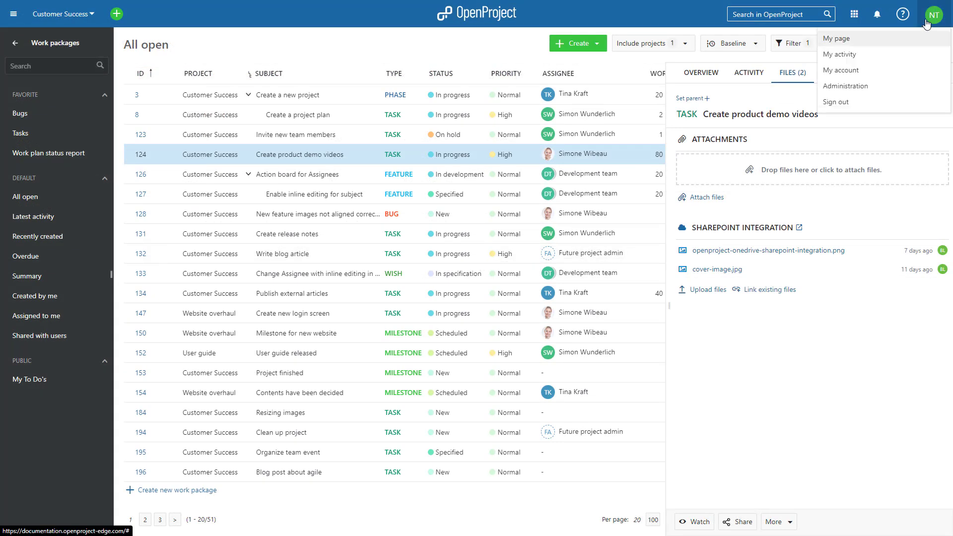
pyautogui.click(846, 77)
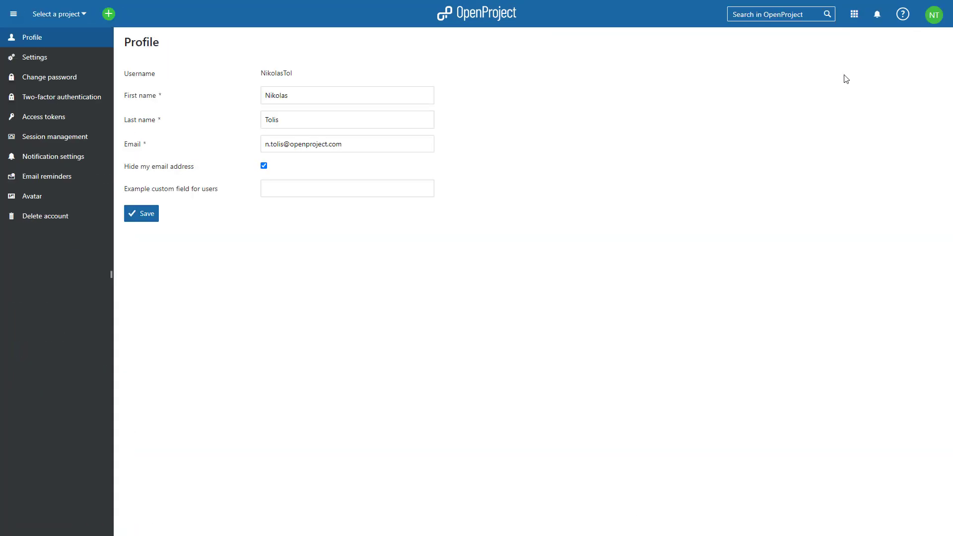
pyautogui.click(85, 67)
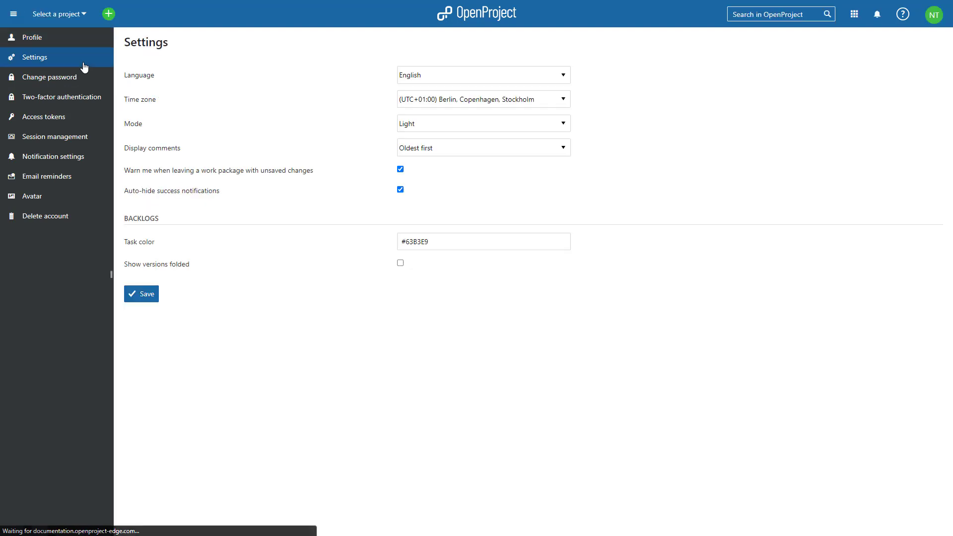
pyautogui.click(486, 126)
pyautogui.click(448, 148)
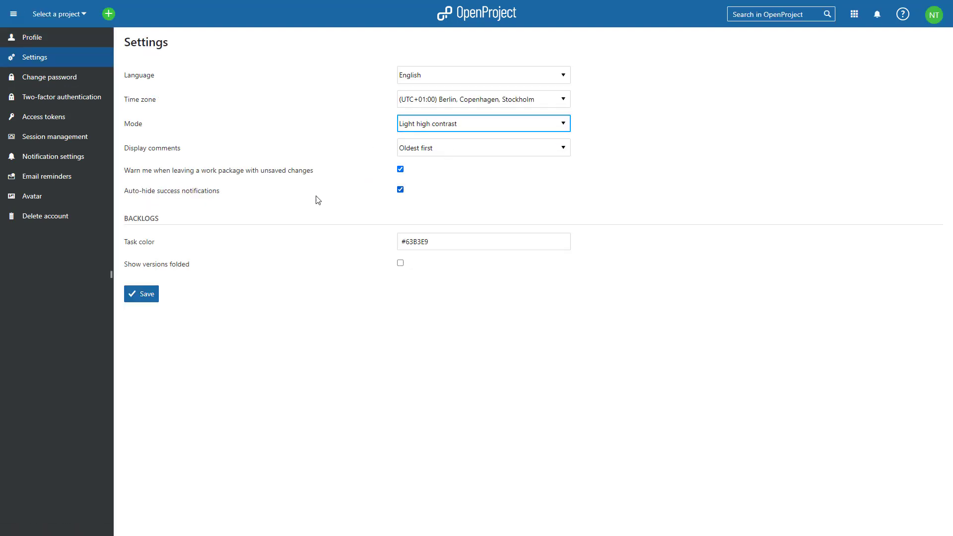
pyautogui.click(147, 295)
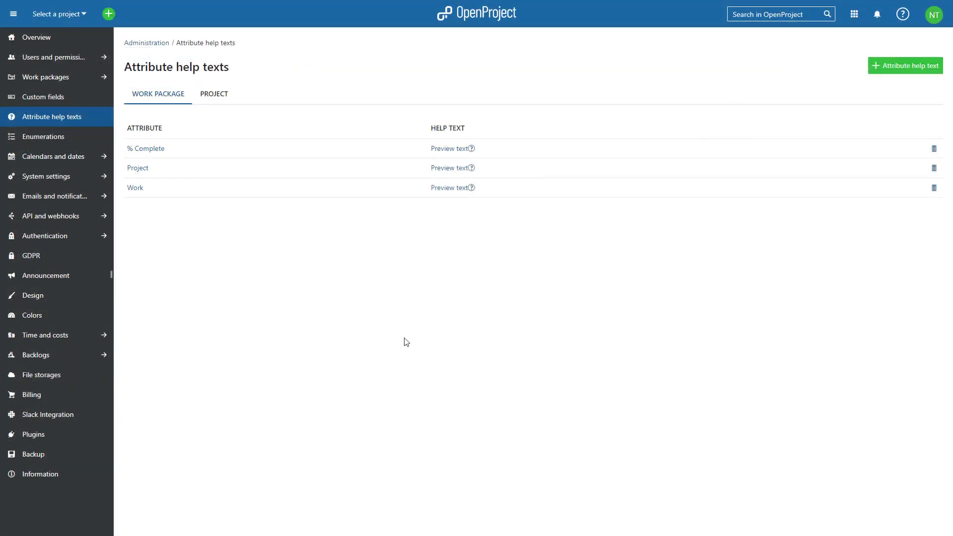
# Preview the Work help text, 'Please estimate your time in hours', then close it
pyautogui.click(471, 188)
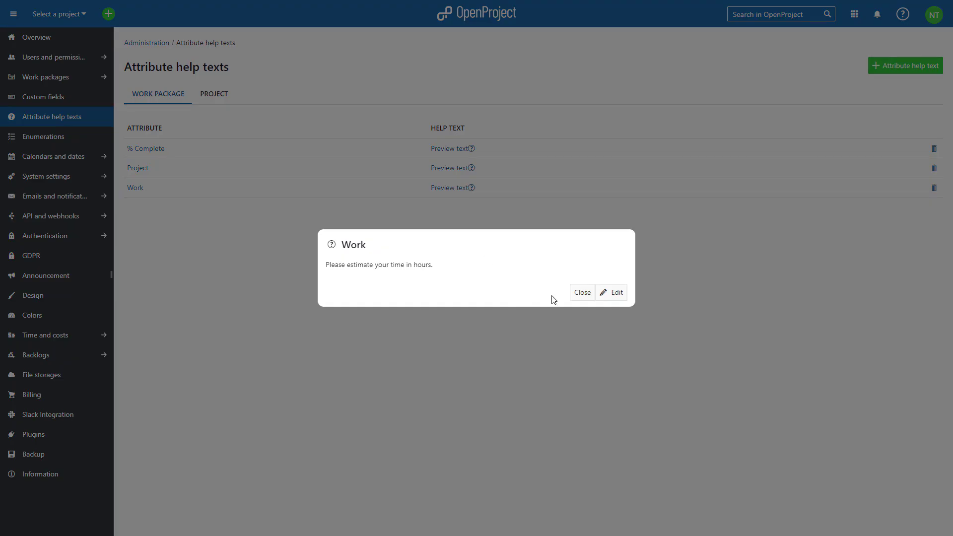
pyautogui.click(578, 298)
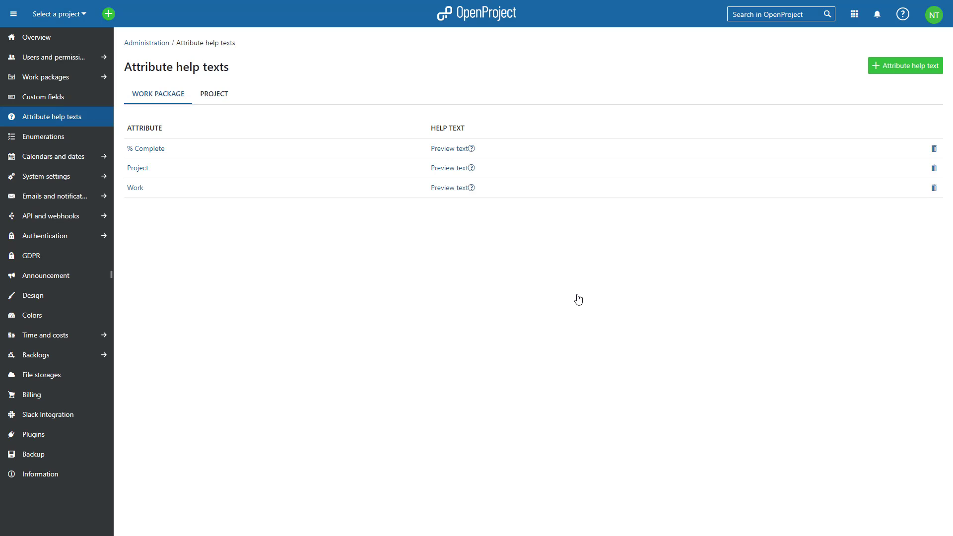